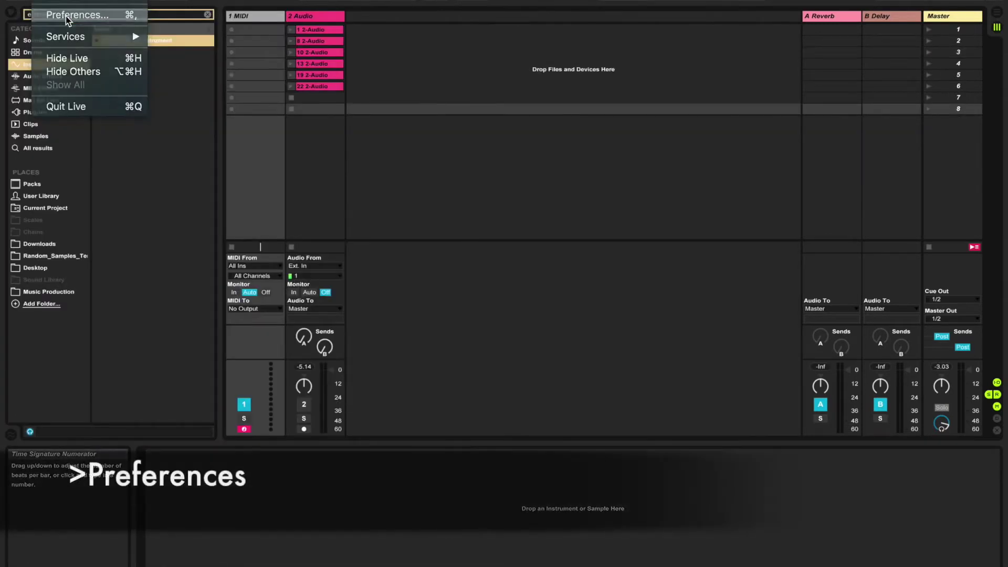
In Audio preferences, use Thunderbolt T2 Input as input and Built-in Output as output
{"action": "left_click", "coordinate": [66, 20]}
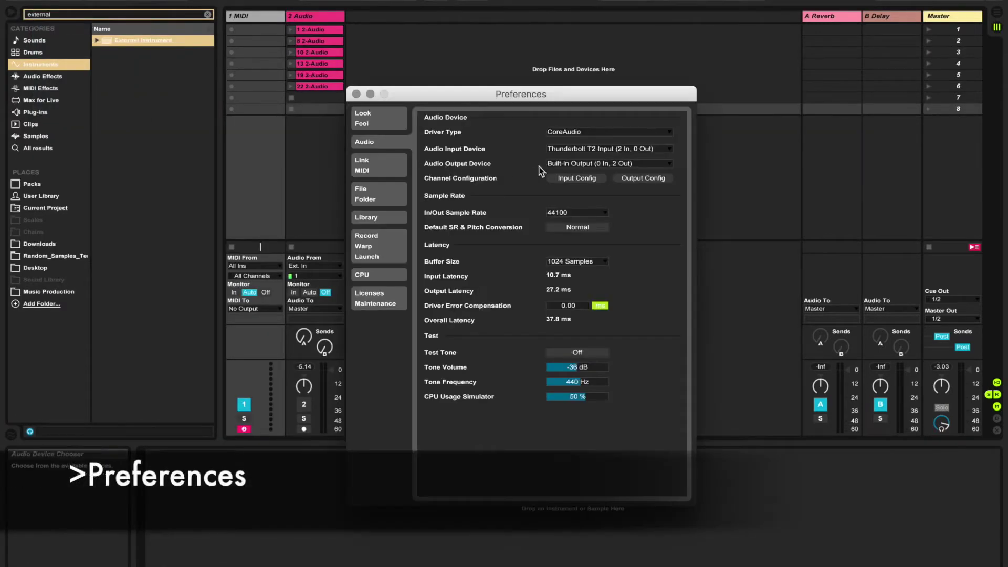
{"action": "left_click", "coordinate": [592, 149]}
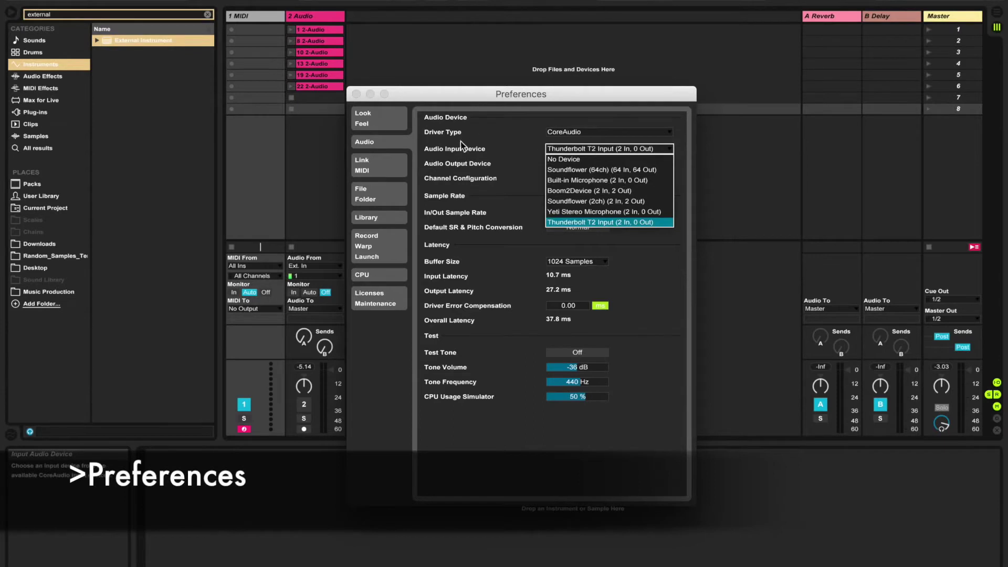
{"action": "left_click", "coordinate": [574, 223]}
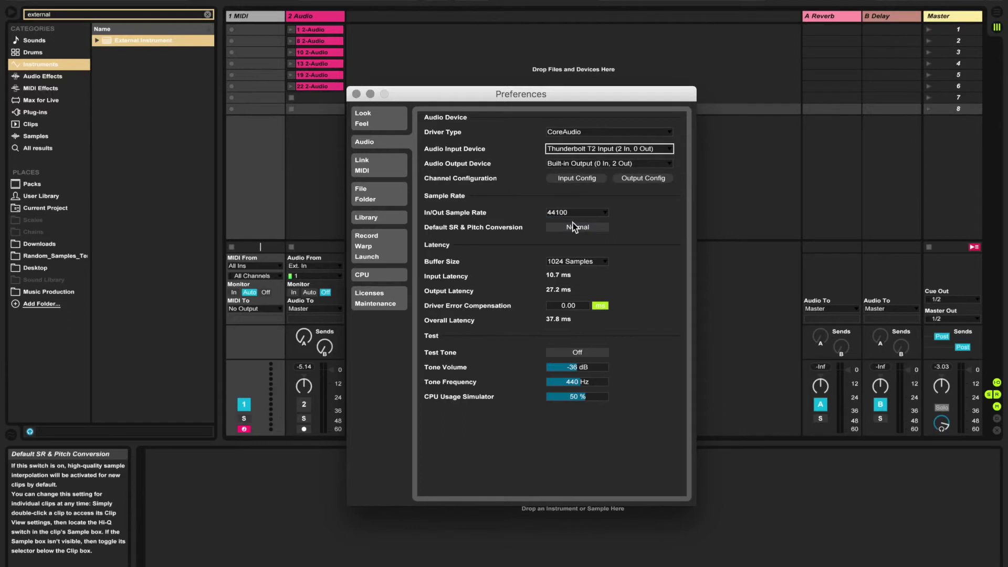
{"action": "left_click", "coordinate": [573, 163]}
{"action": "left_click", "coordinate": [573, 168]}
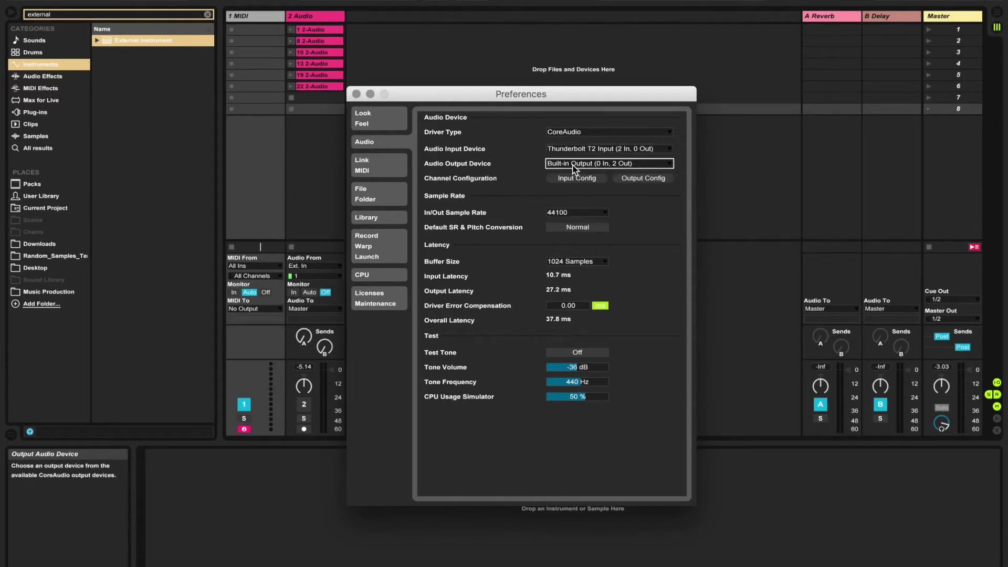
{"action": "left_click", "coordinate": [574, 164]}
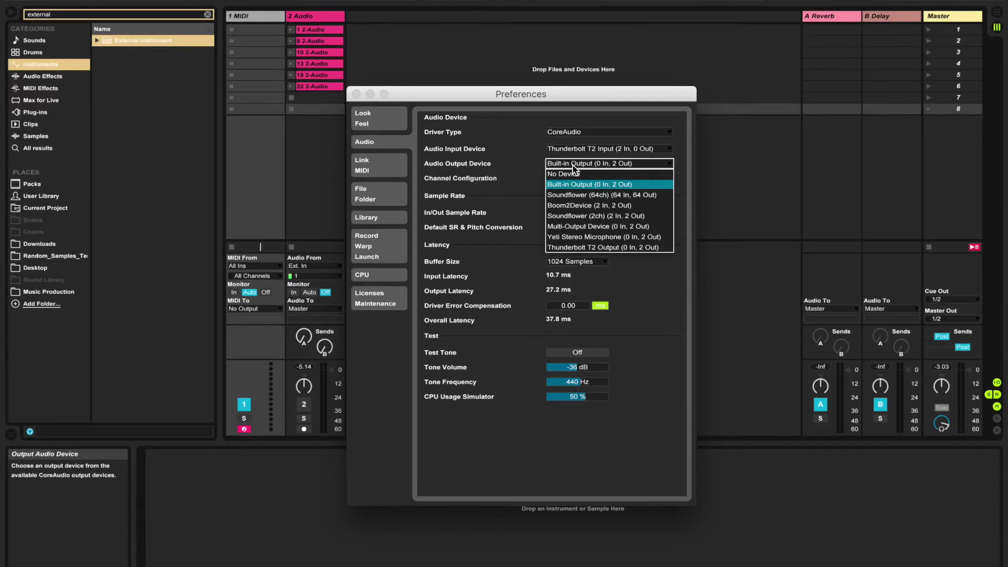
{"action": "left_click", "coordinate": [574, 167]}
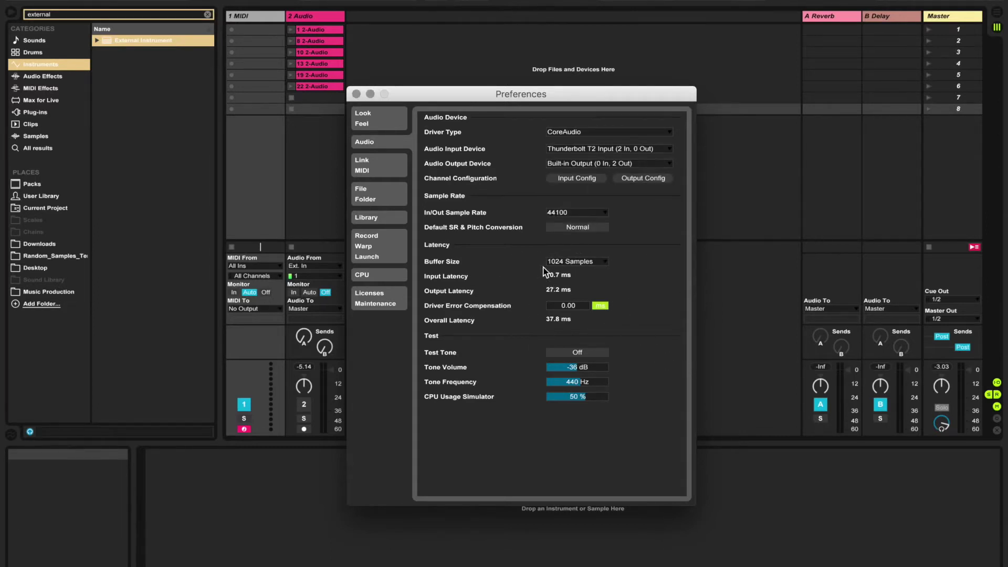
Try 64 and then 2048 Samples as the buffer size to compare latency
{"action": "left_click", "coordinate": [565, 262]}
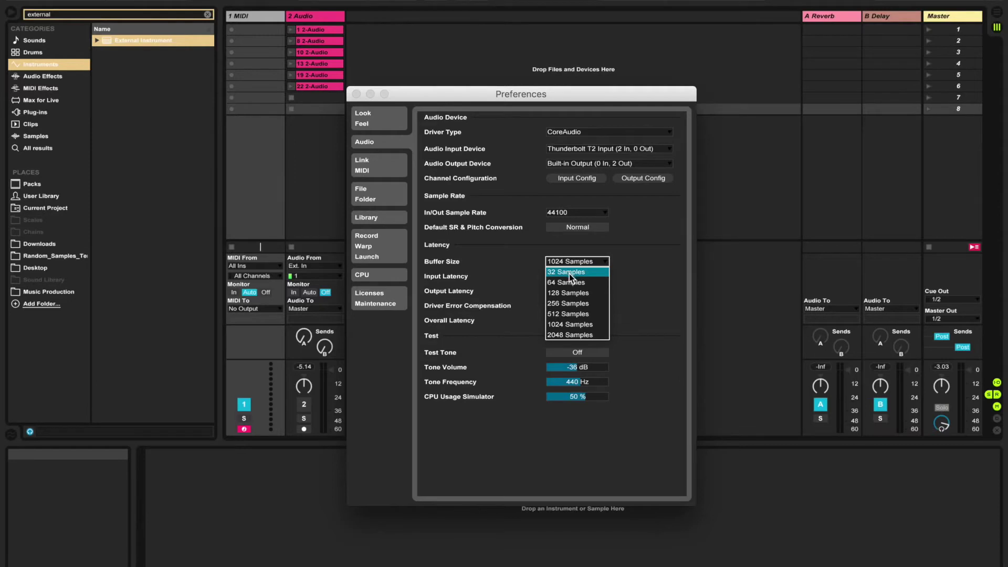
{"action": "left_click", "coordinate": [568, 282]}
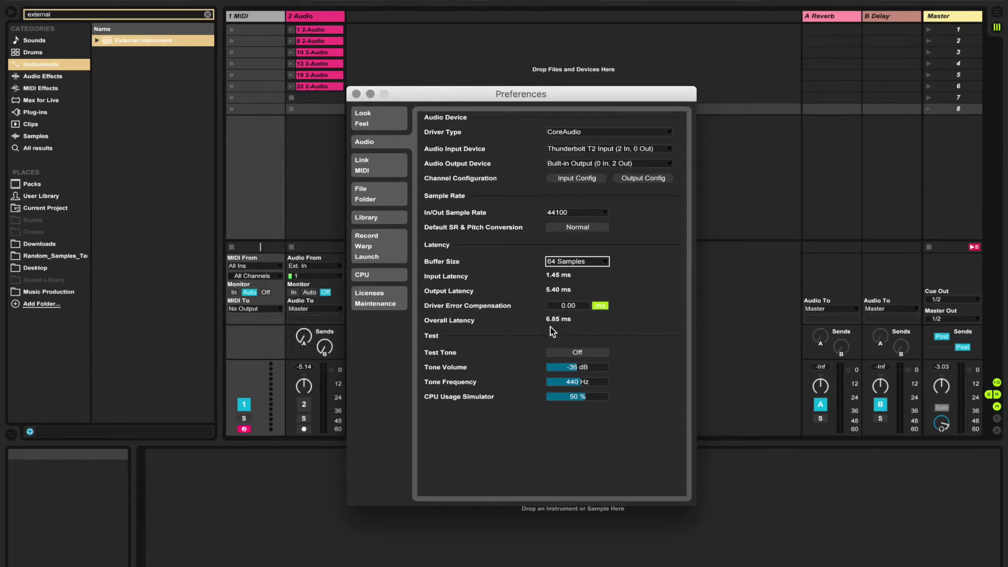
{"action": "scroll", "coordinate": [559, 265], "scroll_direction": "down", "scroll_amount": 1}
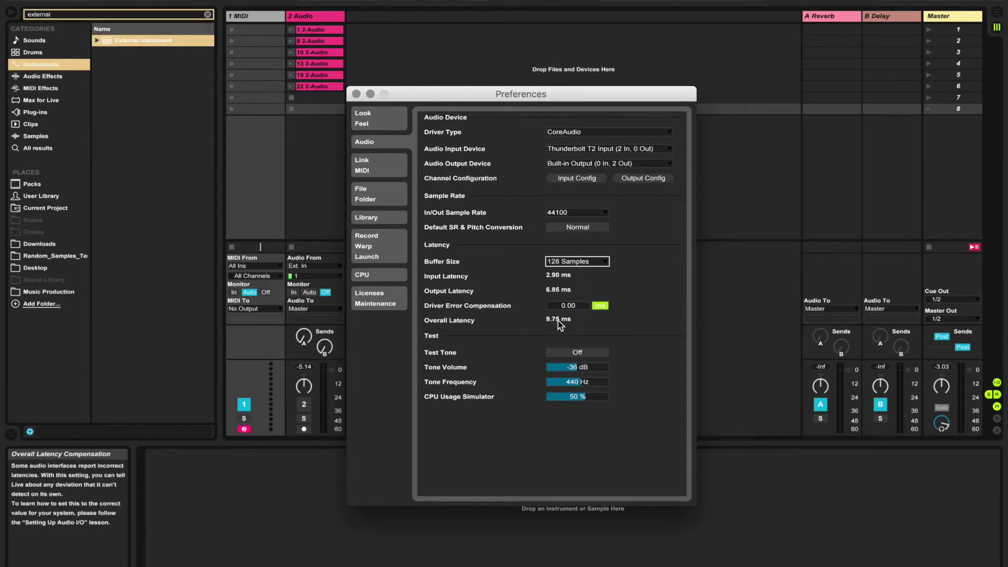
{"action": "left_click", "coordinate": [578, 262]}
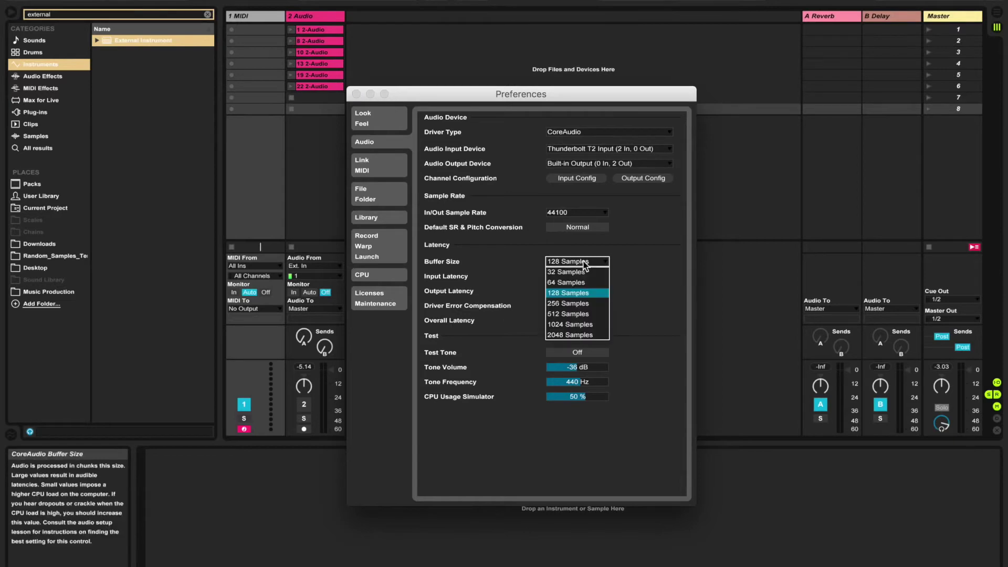
{"action": "left_click", "coordinate": [574, 335]}
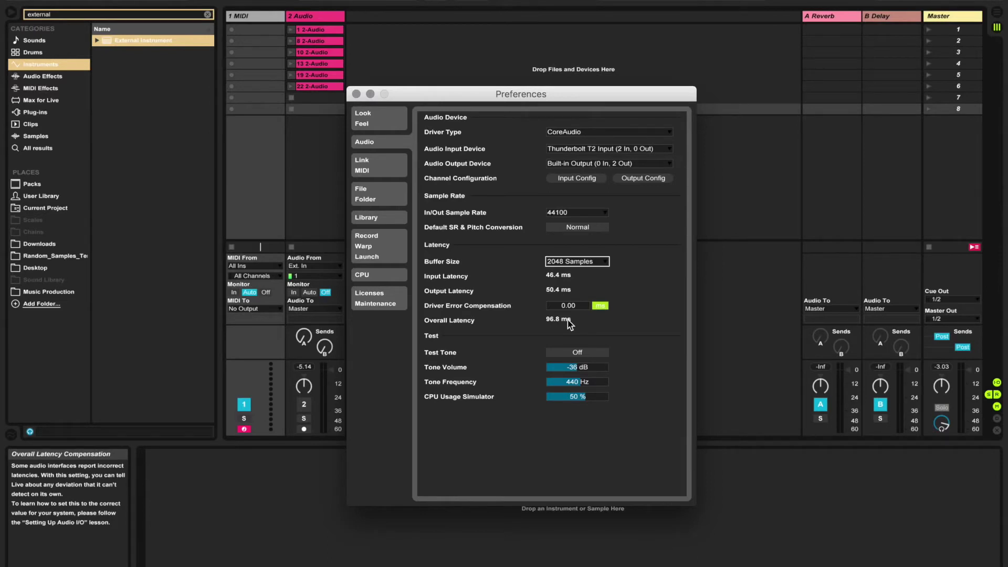
Return the buffer size to 64 Samples (6.85 ms latency) and close Preferences
{"action": "left_click", "coordinate": [574, 265]}
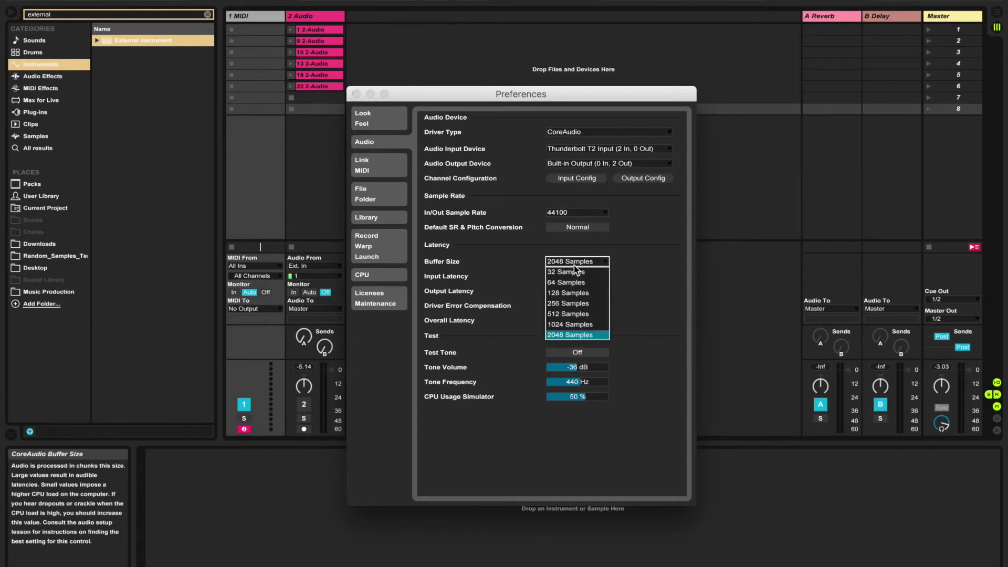
{"action": "left_click", "coordinate": [565, 282]}
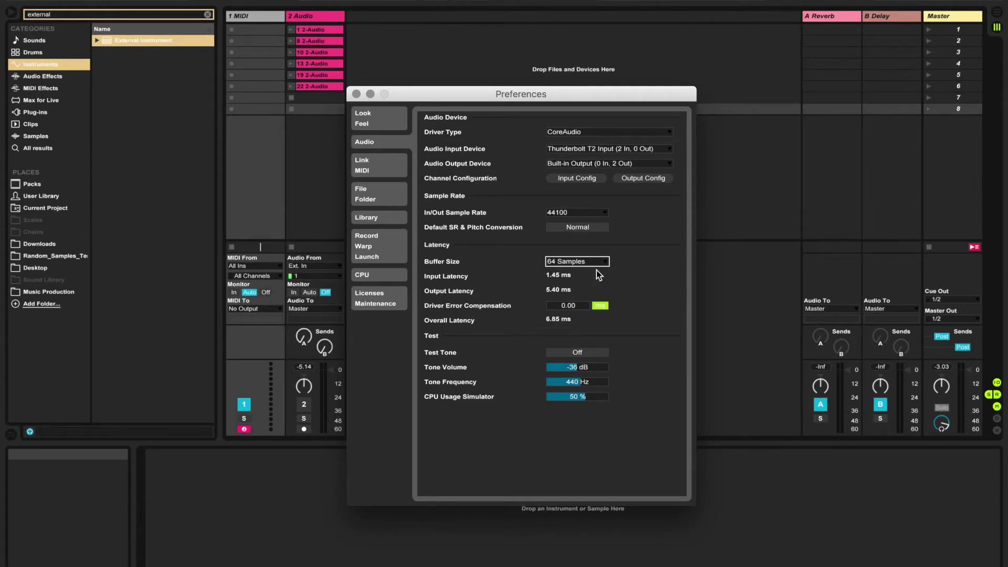
{"action": "left_click", "coordinate": [584, 259]}
{"action": "left_click", "coordinate": [557, 278]}
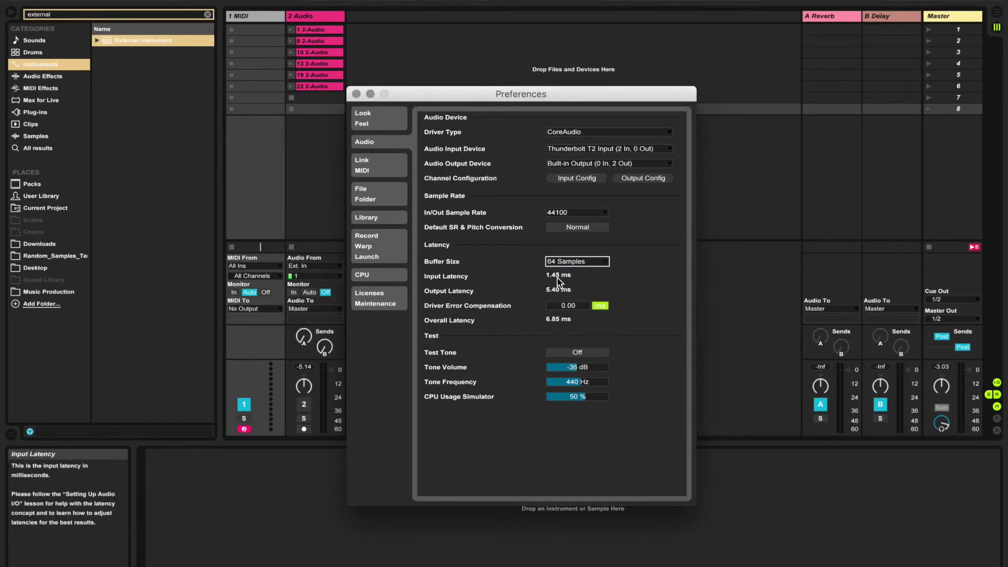
{"action": "left_click", "coordinate": [357, 94]}
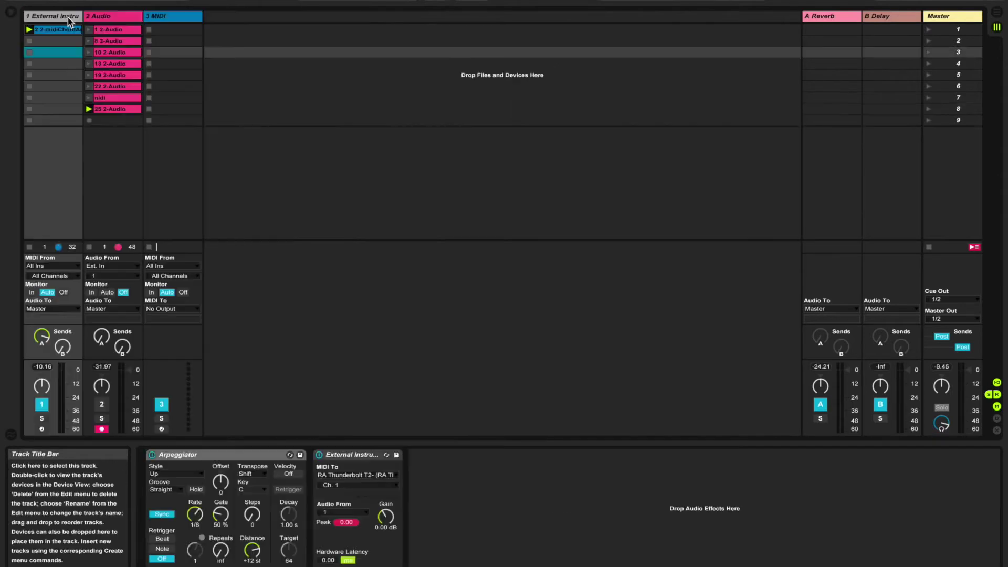
Route the External Instrument's MIDI To RA Thunderbolt T2, keeping Audio From on input 1
{"action": "left_click", "coordinate": [67, 17]}
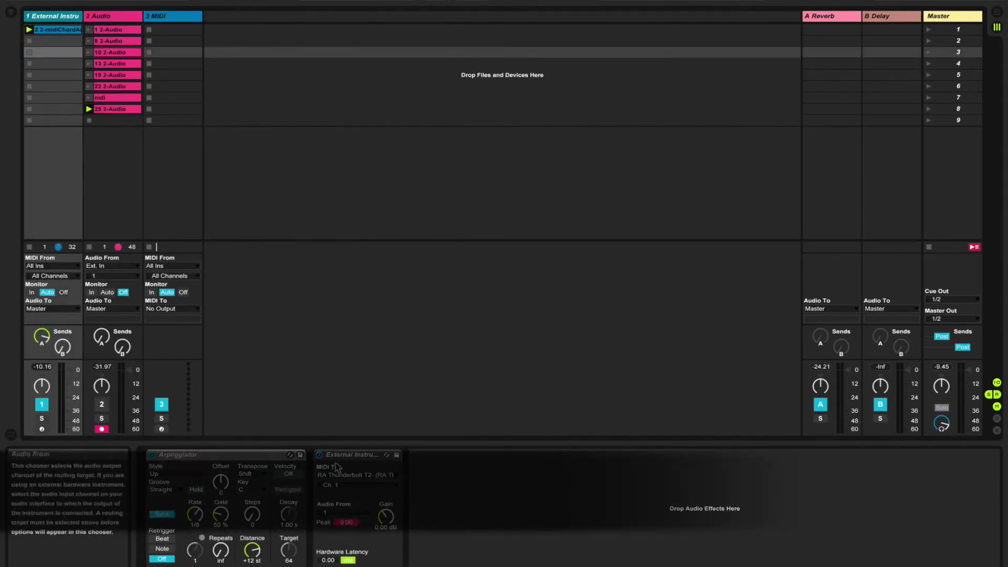
{"action": "left_click", "coordinate": [352, 456]}
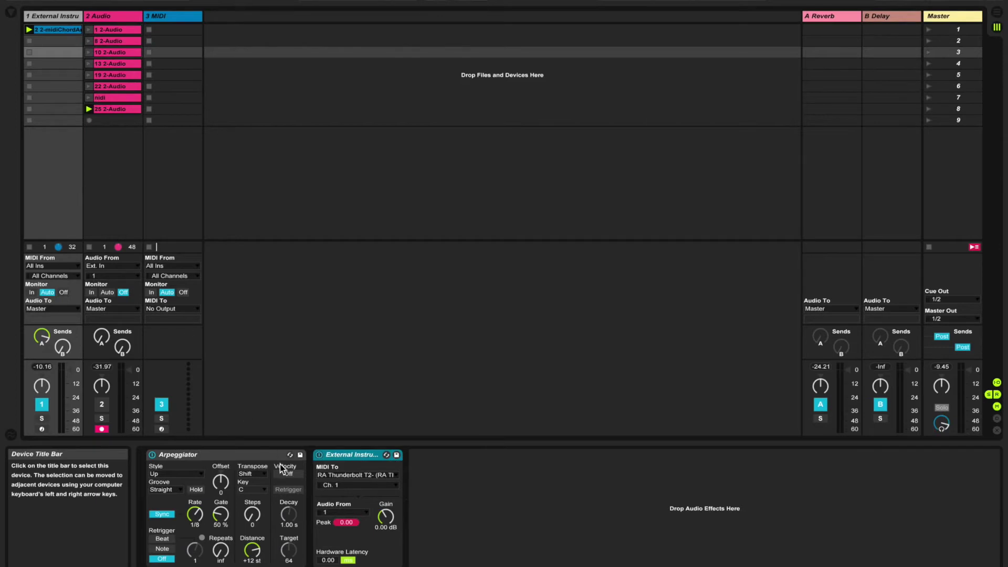
{"action": "left_click", "coordinate": [345, 476]}
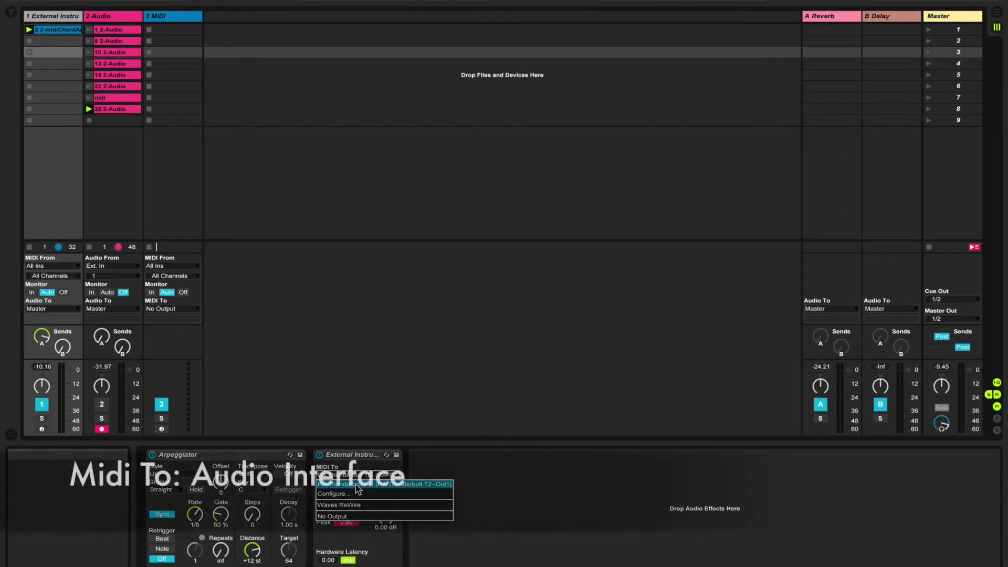
{"action": "left_click", "coordinate": [355, 485]}
{"action": "left_click", "coordinate": [324, 513]}
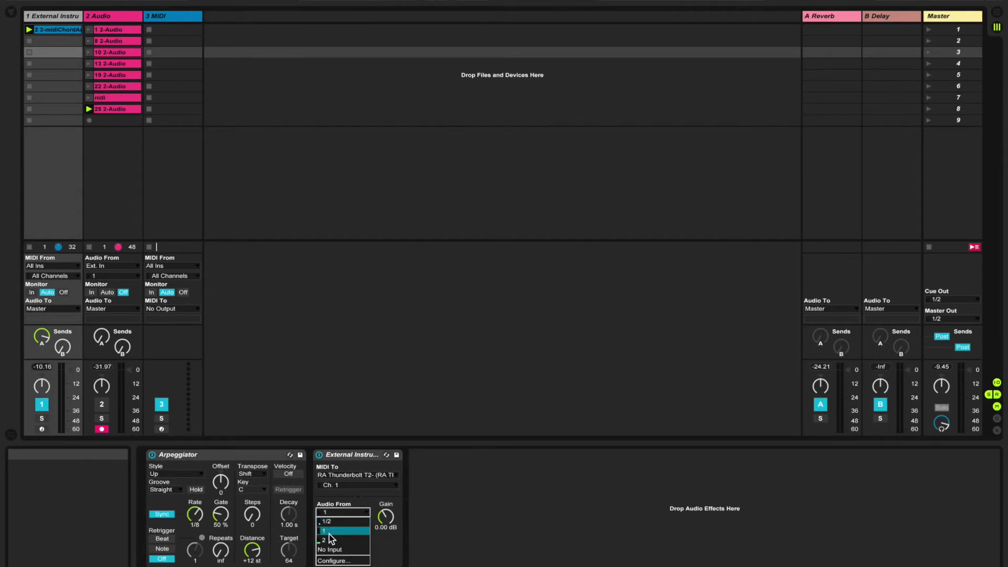
{"action": "left_click", "coordinate": [335, 532]}
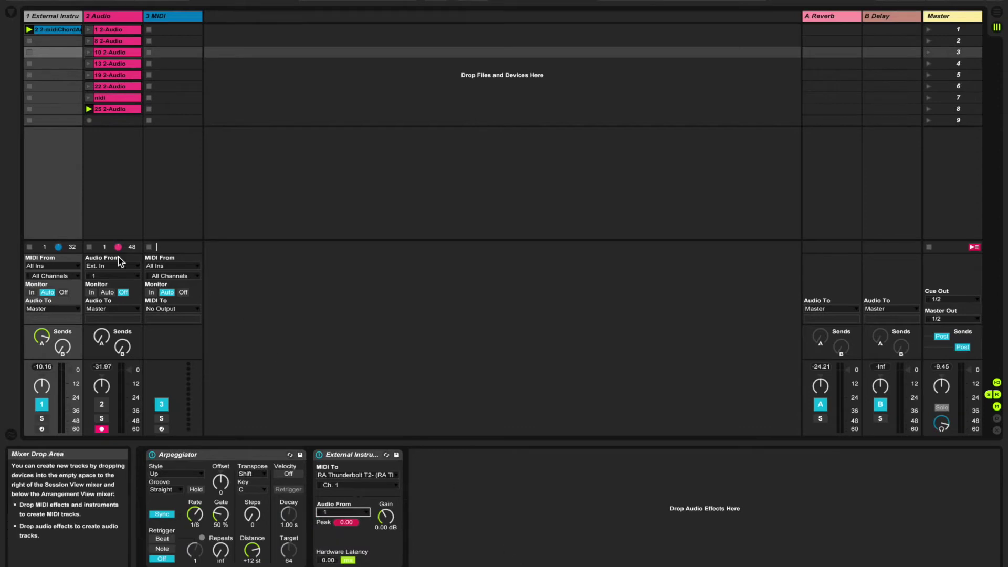
{"action": "left_click", "coordinate": [53, 19]}
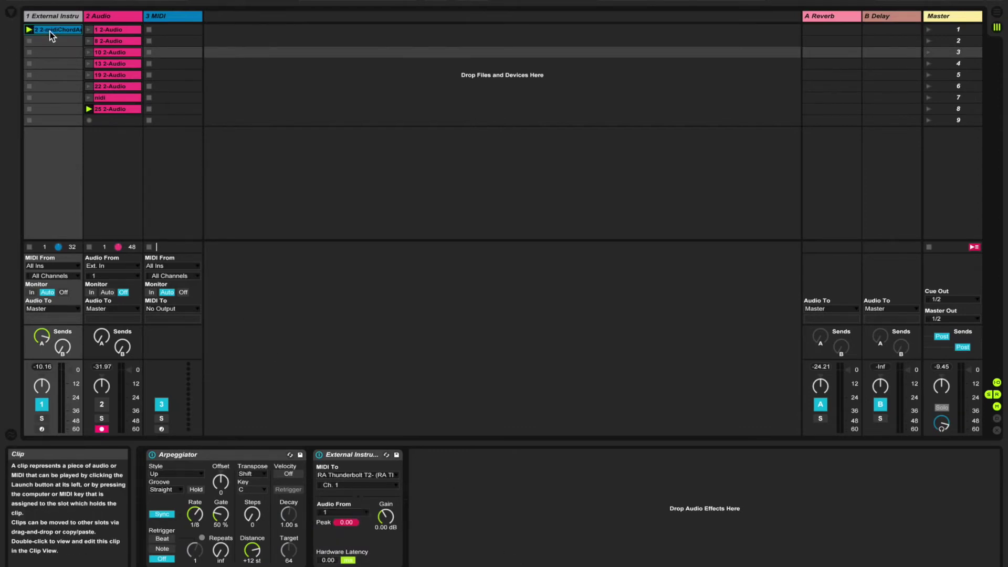
{"action": "double_click", "coordinate": [30, 28]}
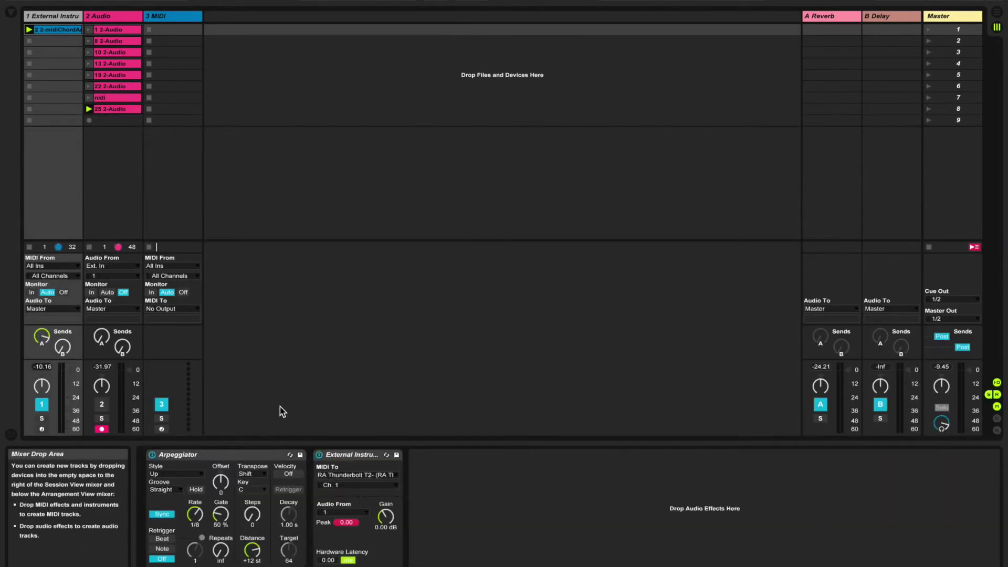
Nudge track 1's Send A reverb up slightly and launch its first chord clip
{"action": "left_click", "coordinate": [185, 457]}
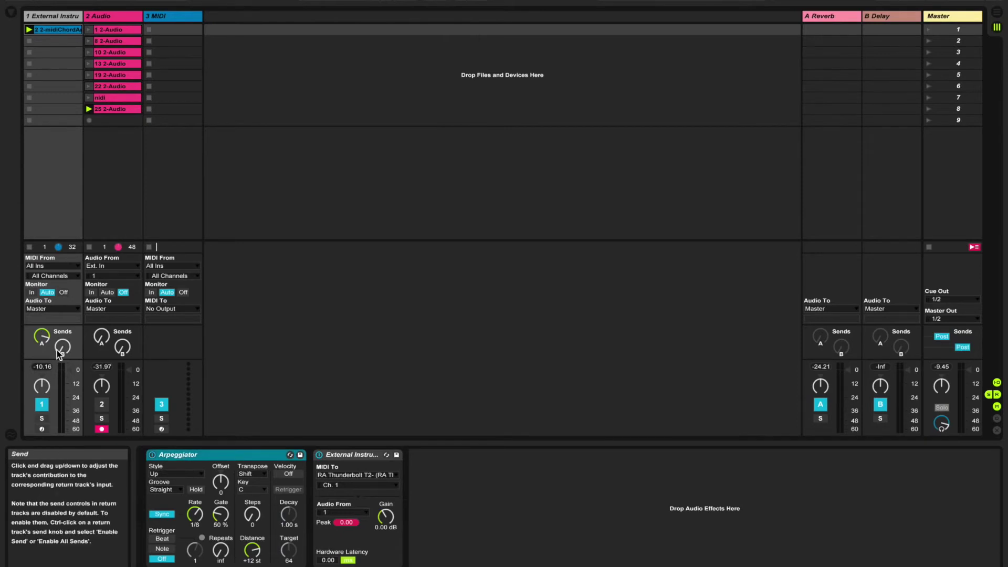
{"action": "left_click_drag", "start_coordinate": [38, 341], "coordinate": [38, 341]}
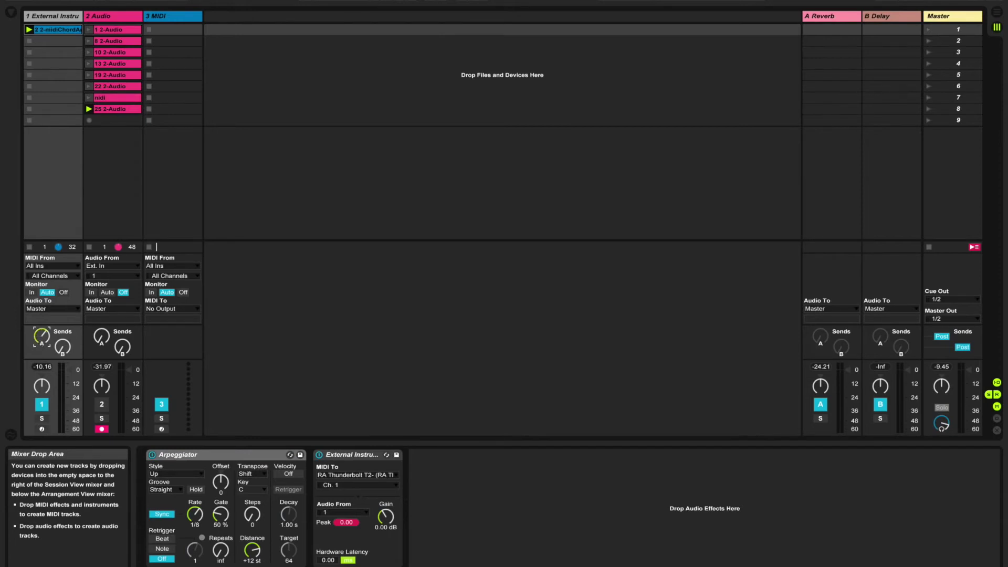
{"action": "left_click_drag", "start_coordinate": [38, 340], "coordinate": [62, 353]}
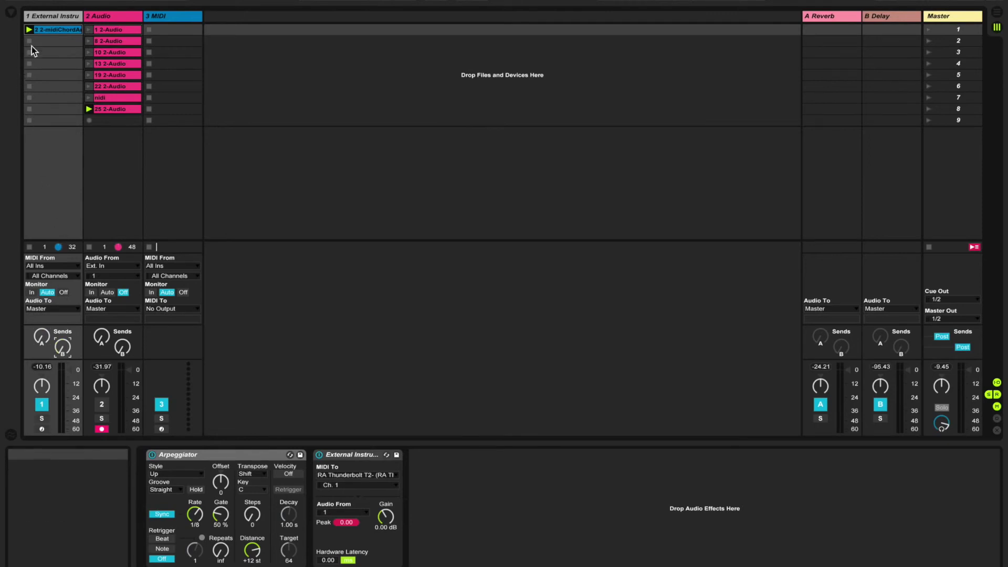
{"action": "left_click", "coordinate": [28, 29]}
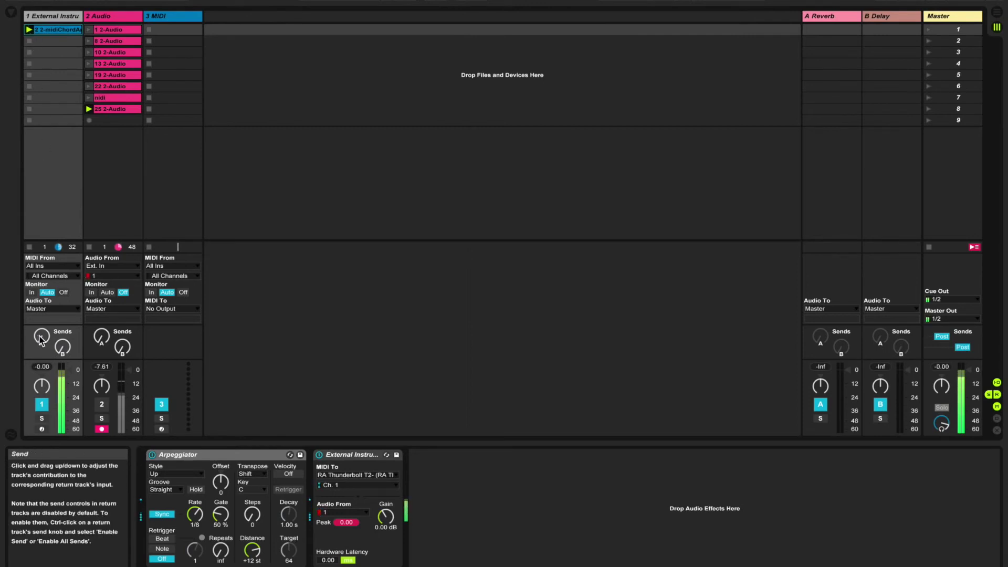
Raise track 1's Send A to the Reverb return and Send B to the Delay return
{"action": "left_click_drag", "start_coordinate": [40, 339], "coordinate": [40, 321]}
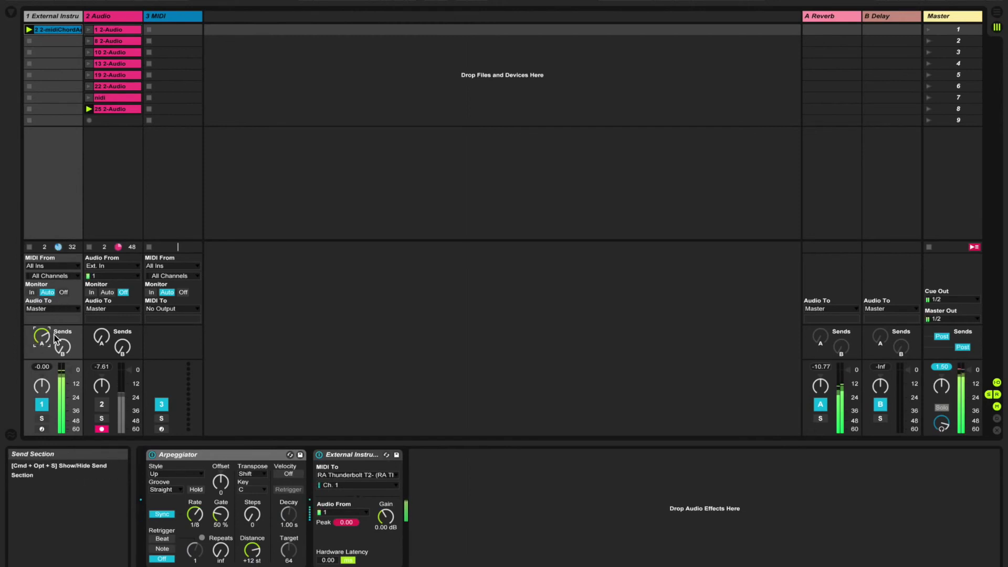
{"action": "left_click_drag", "start_coordinate": [62, 347], "coordinate": [62, 332]}
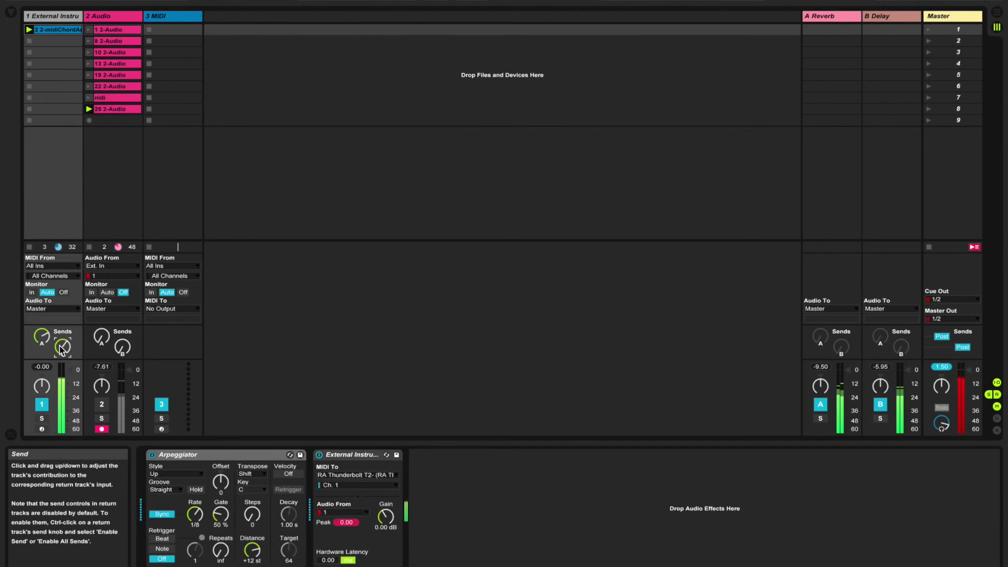
{"action": "left_click_drag", "start_coordinate": [61, 349], "coordinate": [61, 338]}
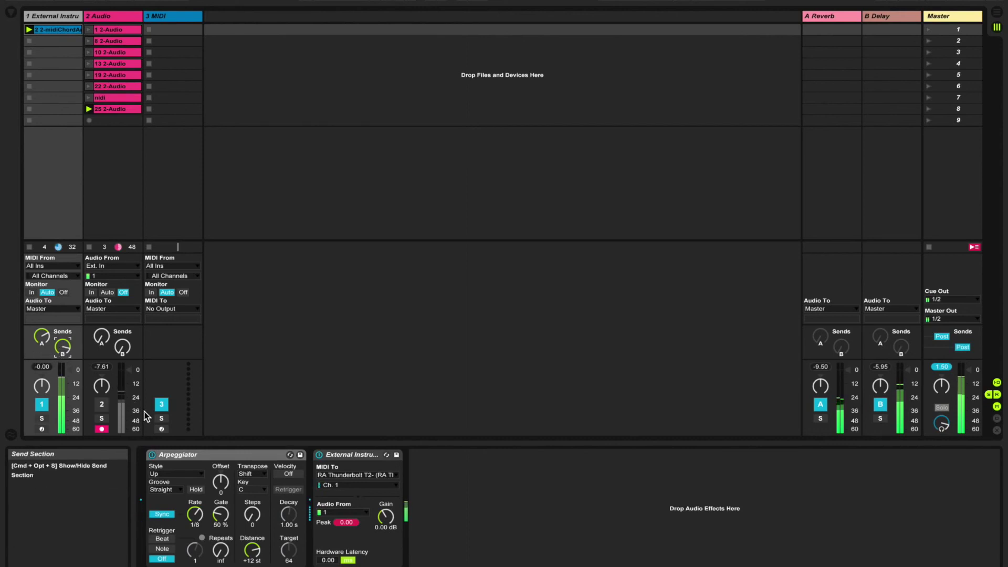
{"action": "left_click", "coordinate": [186, 454]}
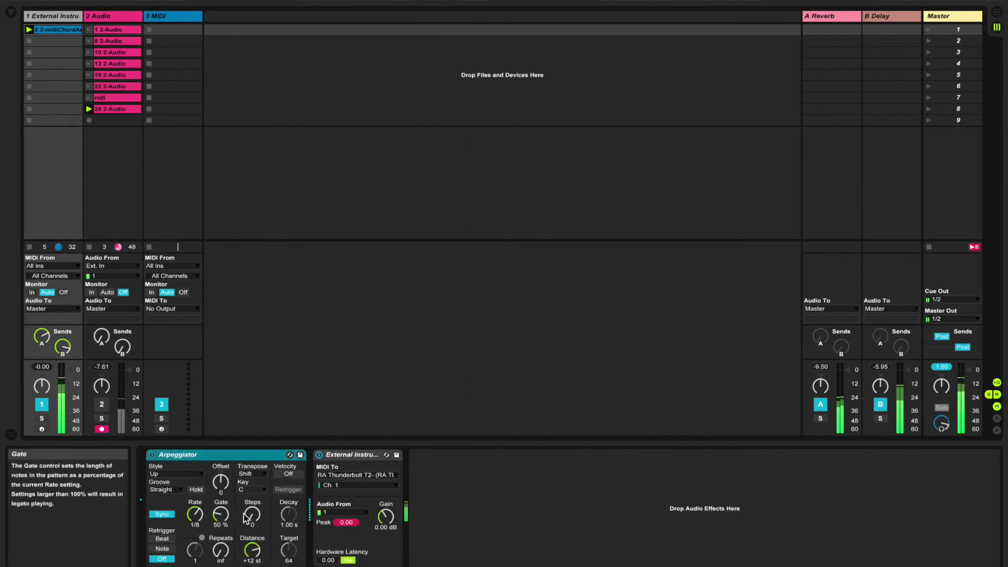